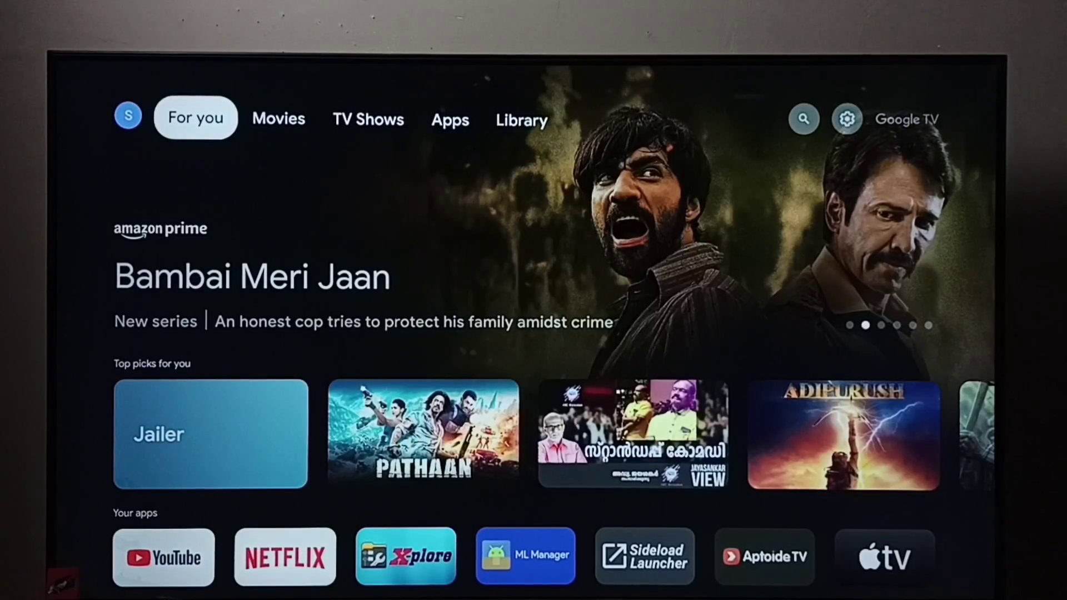
Open the full Settings screen from the home screen's settings gear.
{"action": "key", "text": "Right"}
{"action": "key", "text": "Right"}
{"action": "key", "text": "Right"}
{"action": "key", "text": "Right"}
{"action": "key", "text": "Right"}
{"action": "key", "text": "Right"}
{"action": "key", "text": "Return"}
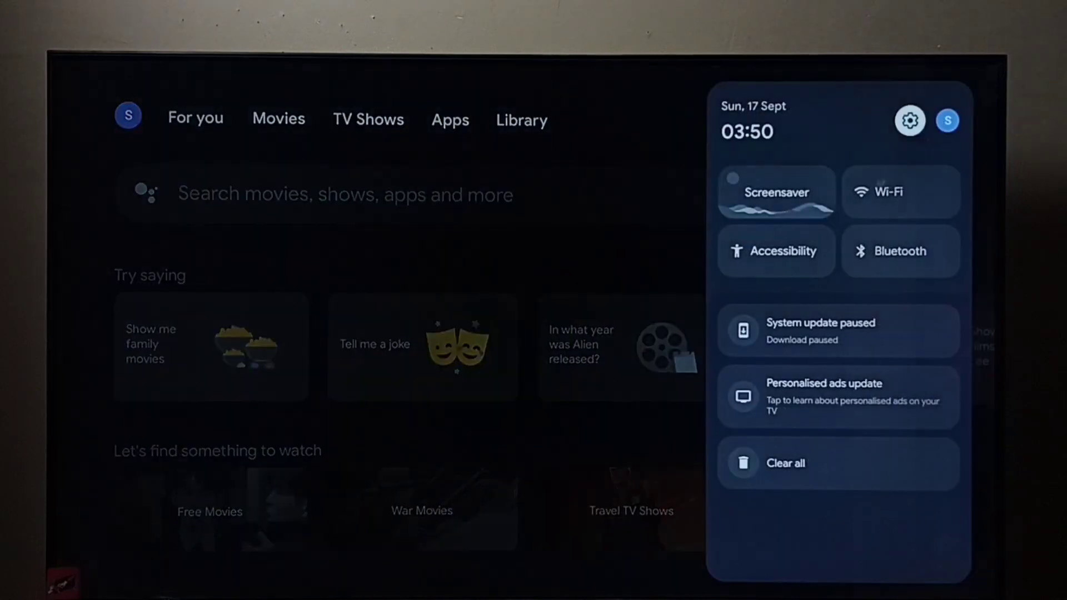
{"action": "key", "text": "Right"}
{"action": "key", "text": "Left"}
{"action": "key", "text": "Return"}
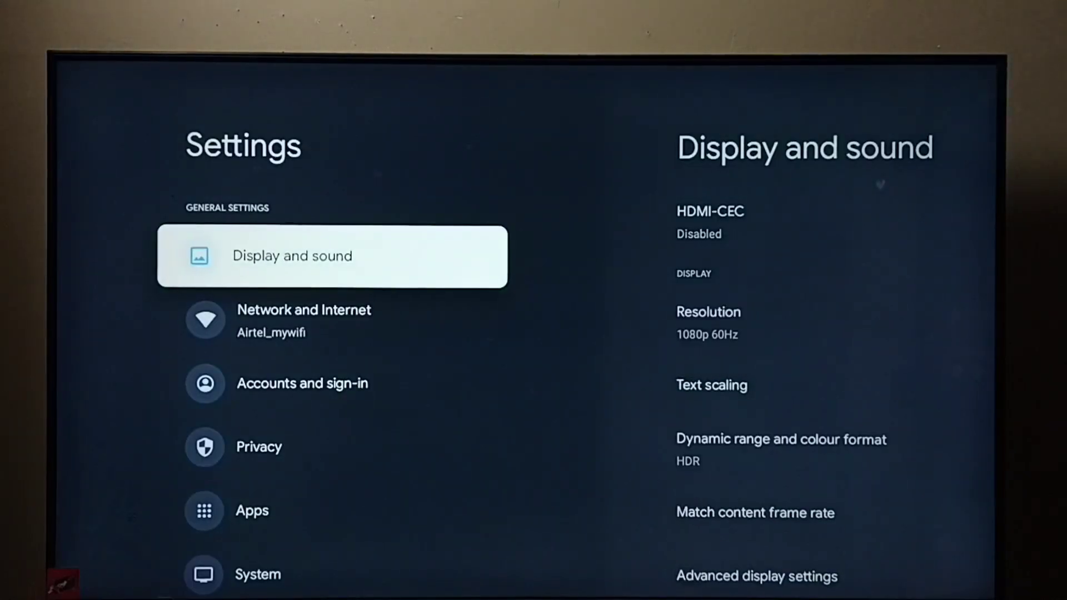
Go to the System category and open its About page.
{"action": "key", "text": "Down"}
{"action": "key", "text": "Down"}
{"action": "key", "text": "Down"}
{"action": "key", "text": "Down"}
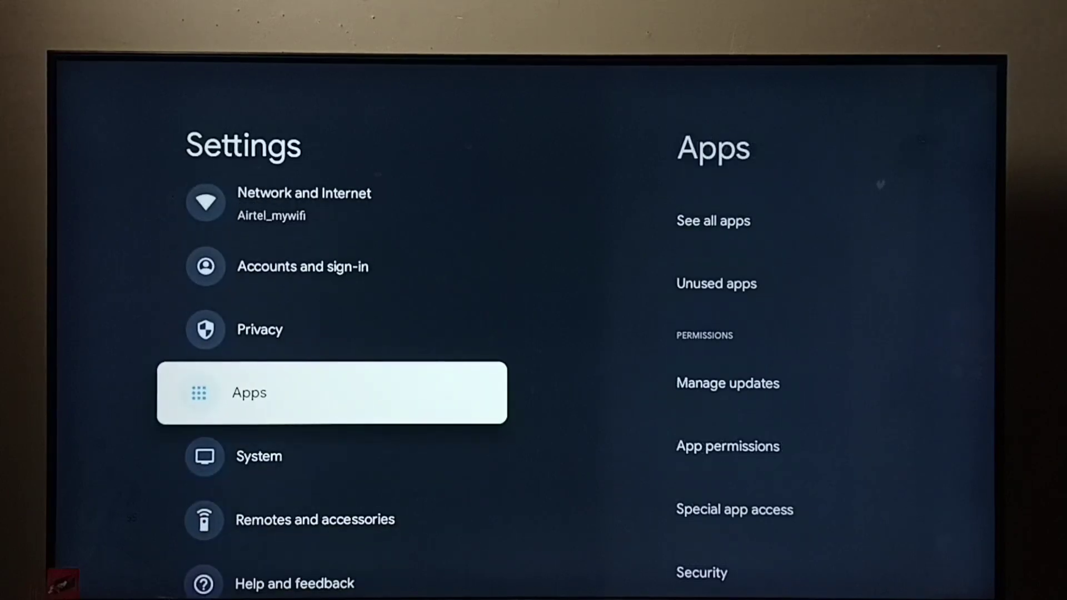
{"action": "key", "text": "Down"}
{"action": "key", "text": "Return"}
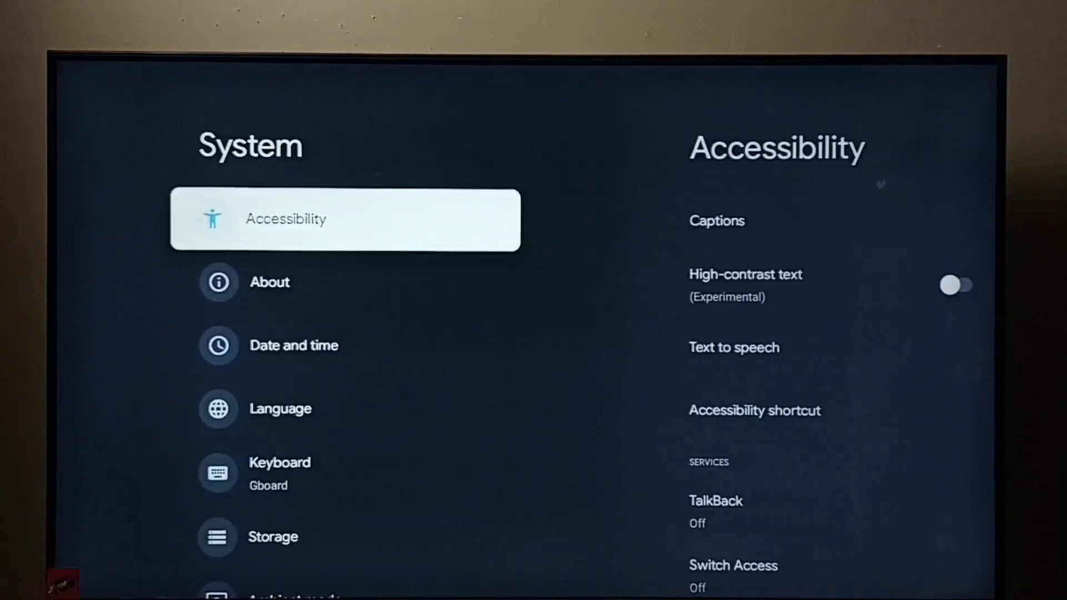
{"action": "key", "text": "Down"}
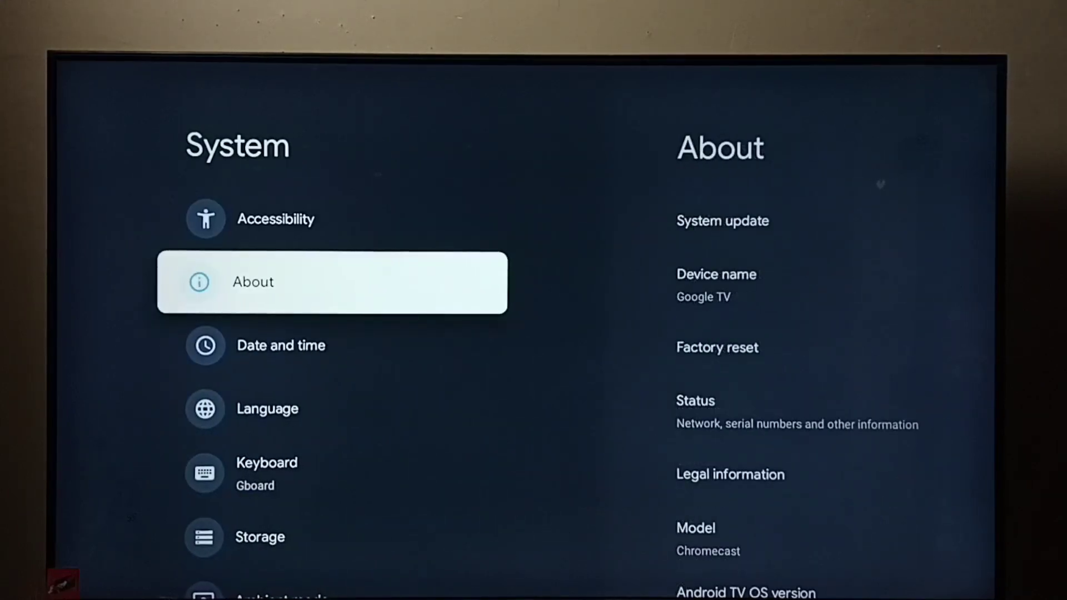
{"action": "key", "text": "Return"}
Select the Android TV OS build entry repeatedly until the 'now a developer' message appears.
{"action": "key", "text": "Down"}
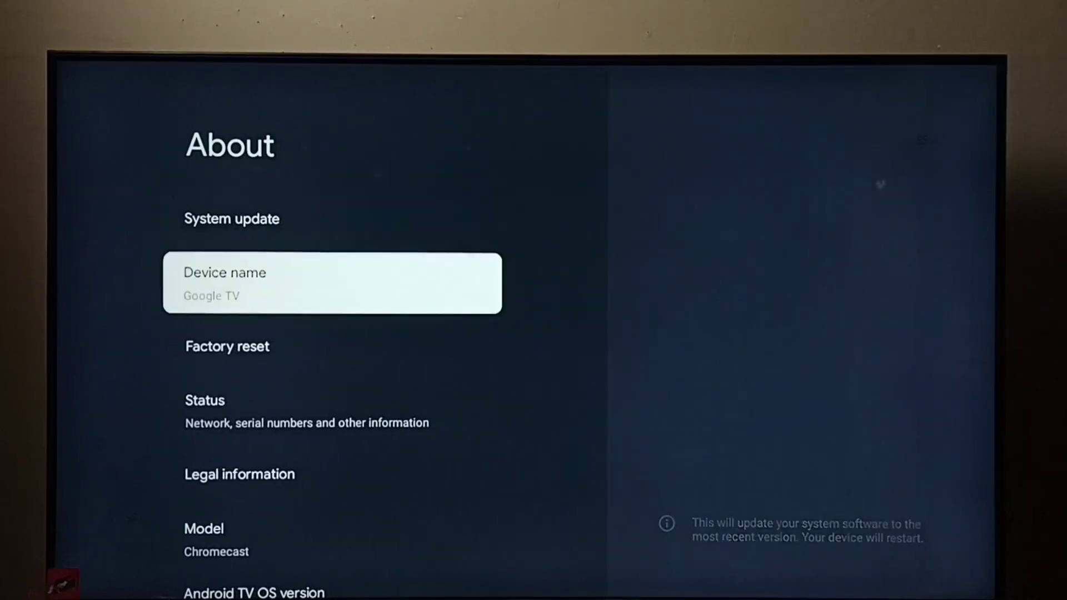
{"action": "key", "text": "Down"}
{"action": "key", "text": "Down"}
{"action": "key", "text": "Down"}
{"action": "key", "text": "Down"}
{"action": "key", "text": "Down"}
{"action": "key", "text": "Up"}
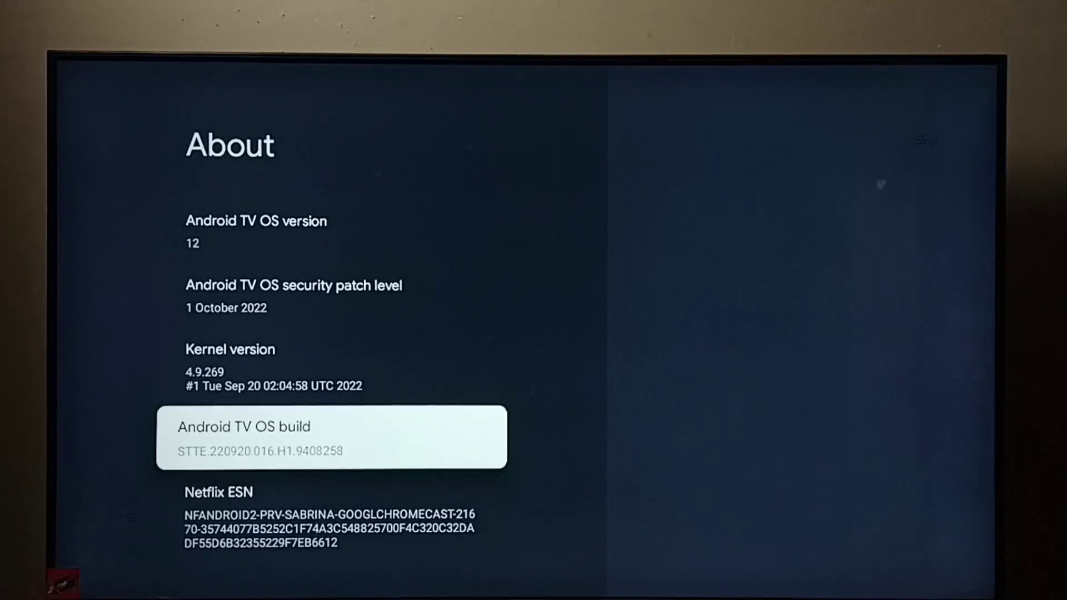
{"action": "key", "text": "Return"}
{"action": "key", "text": "Return"}
{"action": "key", "text": "Return"}
{"action": "key", "text": "Return"}
{"action": "key", "text": "Return"}
{"action": "key", "text": "Return"}
{"action": "key", "text": "Return"}
Return to System, open Developer options, and scroll down toward the Debugging settings.
{"action": "key", "text": "Escape"}
{"action": "key", "text": "Down"}
{"action": "key", "text": "Down"}
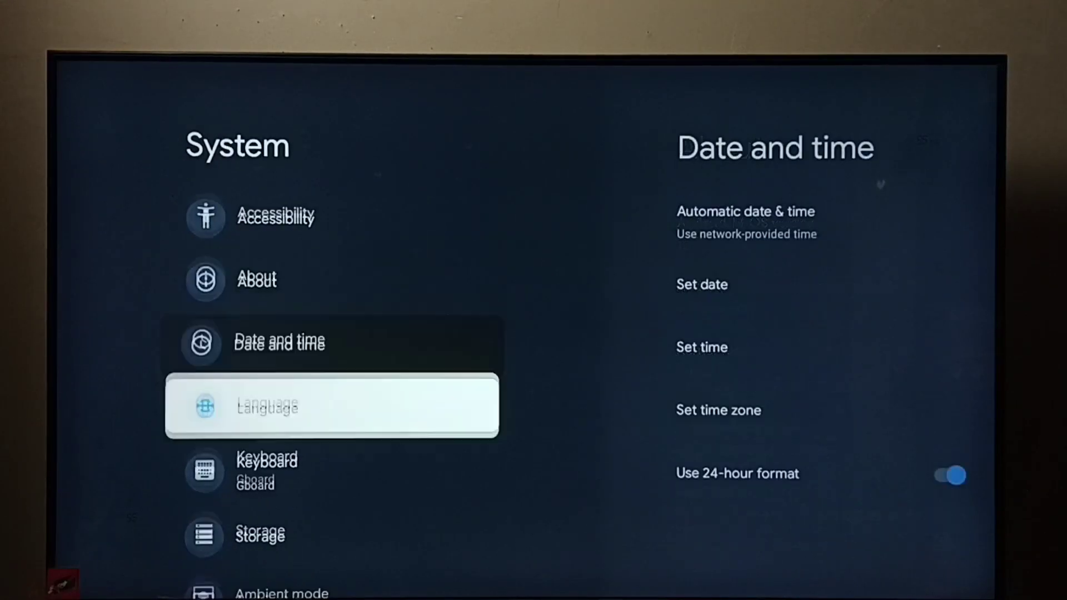
{"action": "key", "text": "Down"}
{"action": "key", "text": "Down"}
{"action": "key", "text": "Down"}
{"action": "key", "text": "Down"}
{"action": "key", "text": "Down"}
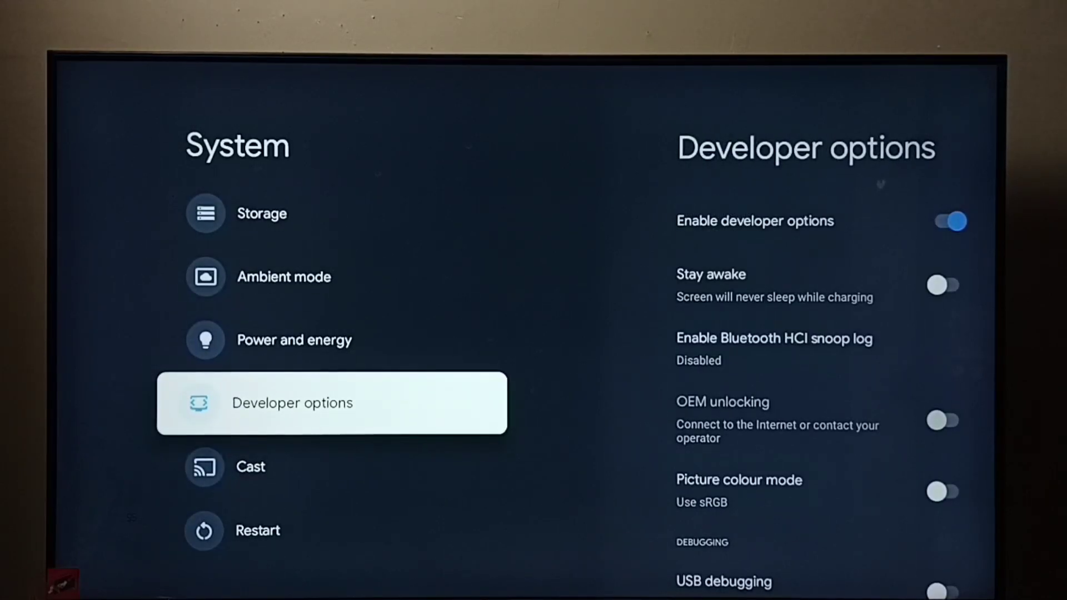
{"action": "key", "text": "Return"}
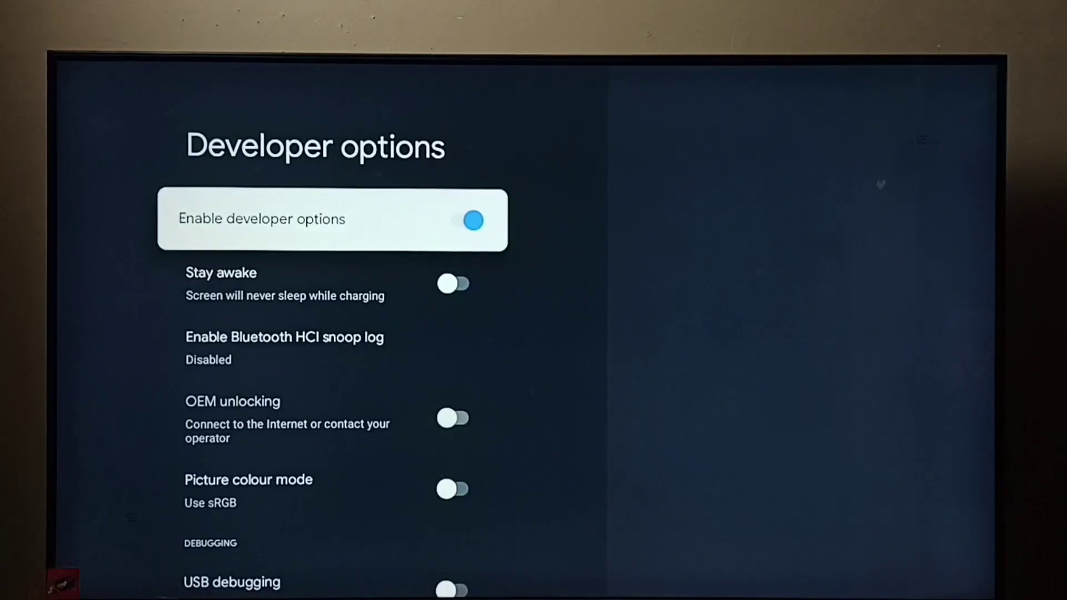
{"action": "key", "text": "Down"}
{"action": "key", "text": "Down"}
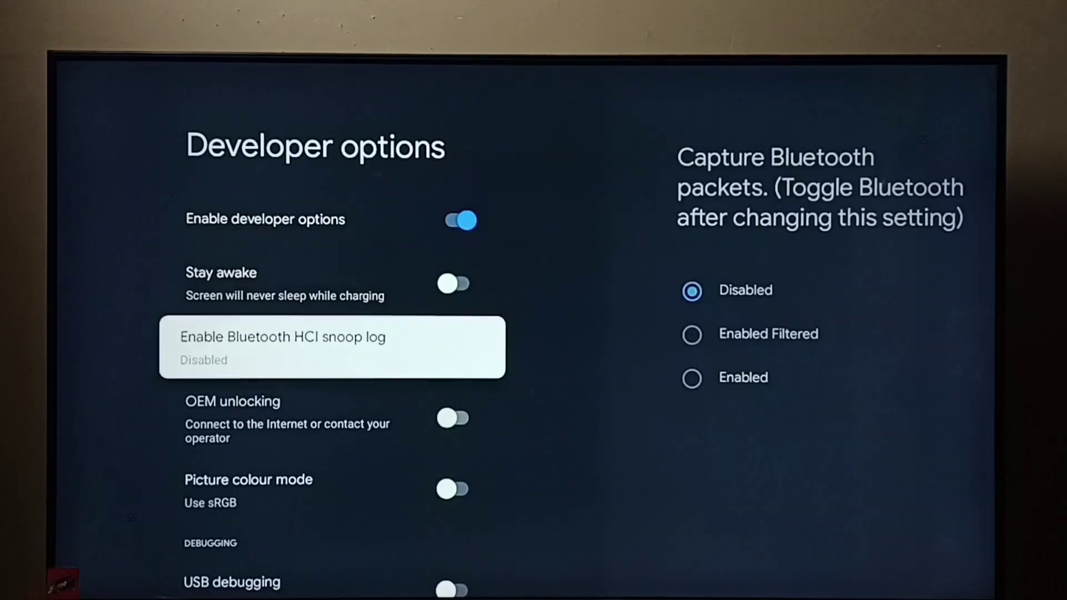
{"action": "key", "text": "Down"}
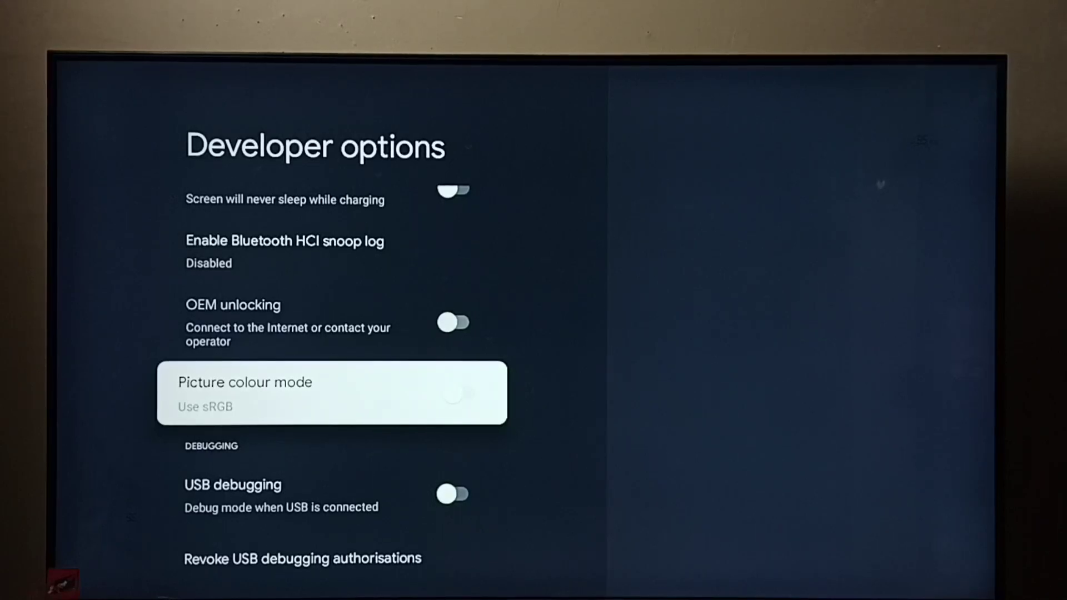
Turn USB debugging on, accept the Allow USB debugging prompt, then turn it off again.
{"action": "key", "text": "Down"}
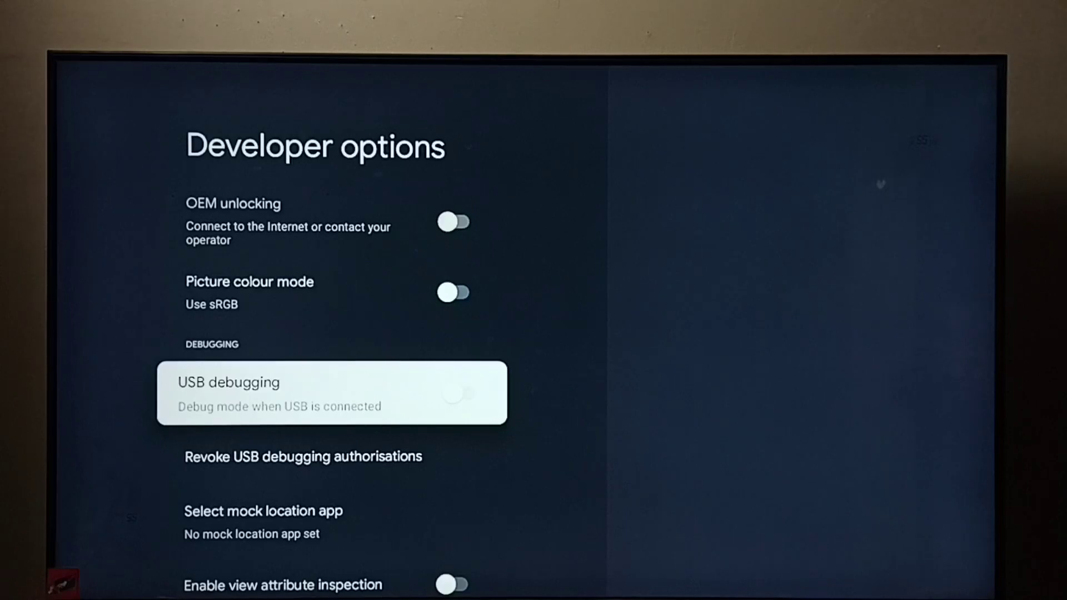
{"action": "key", "text": "Return"}
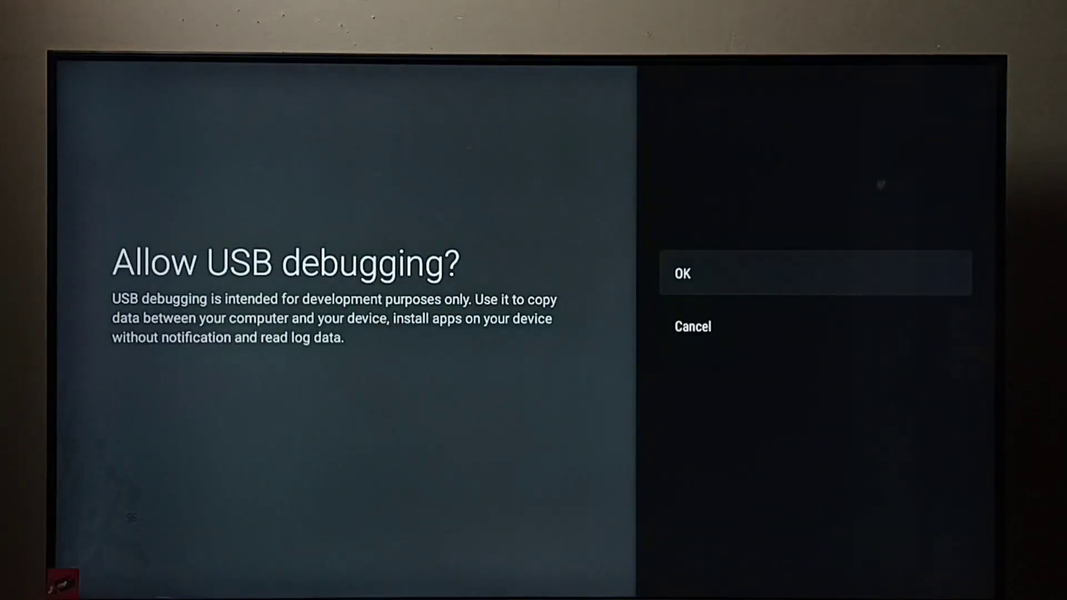
{"action": "key", "text": "Return"}
{"action": "key", "text": "Down"}
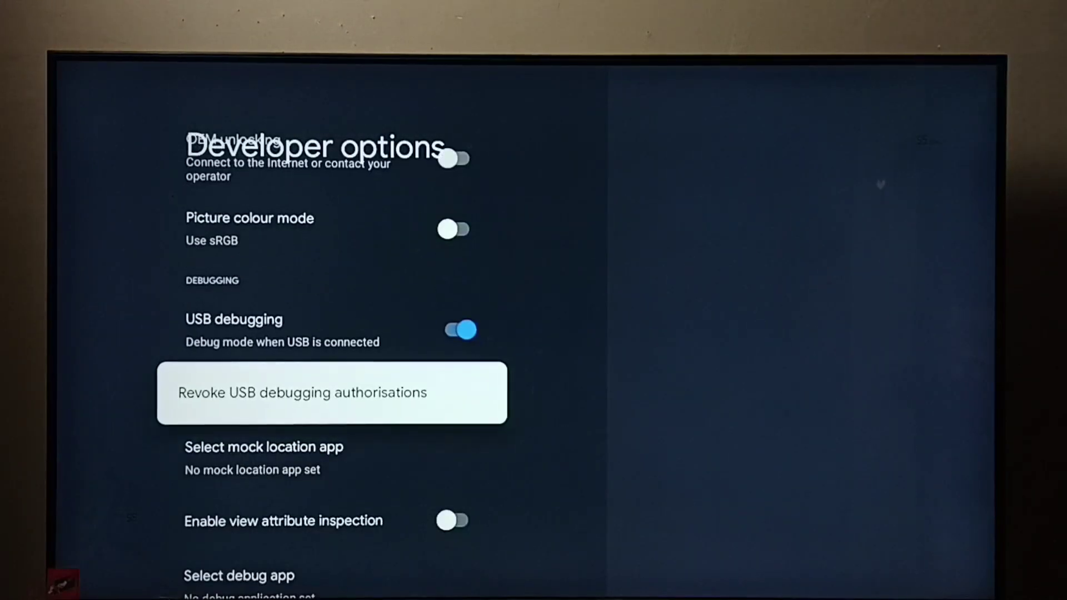
{"action": "key", "text": "Up"}
{"action": "key", "text": "Return"}
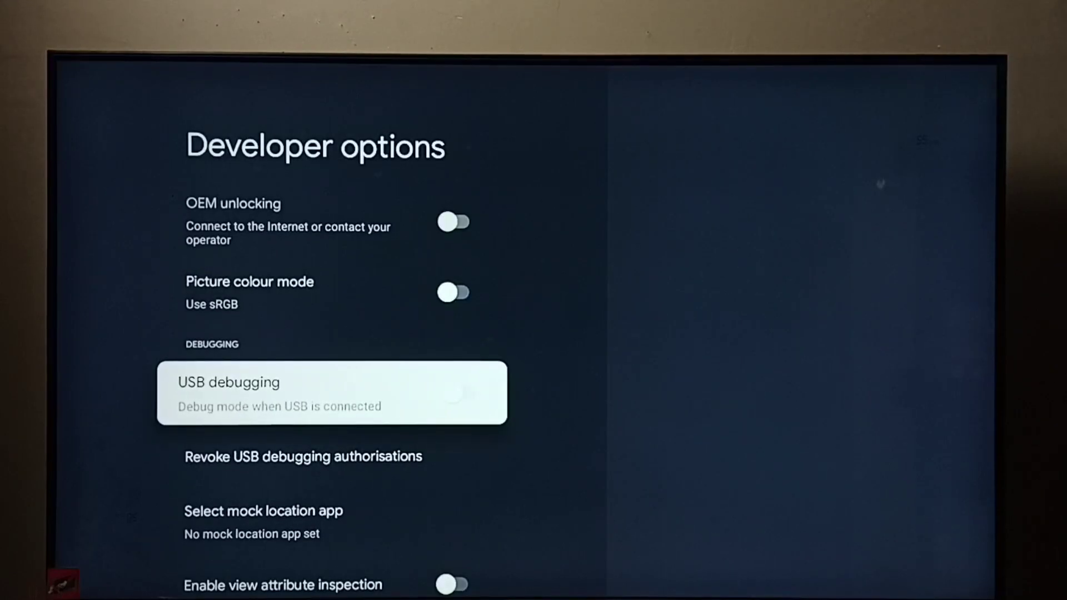
Switch off 'Enable developer options' and confirm the System list no longer shows Developer options.
{"action": "key", "text": "Up"}
{"action": "key", "text": "Up"}
{"action": "key", "text": "Up"}
{"action": "key", "text": "Up"}
{"action": "key", "text": "Up"}
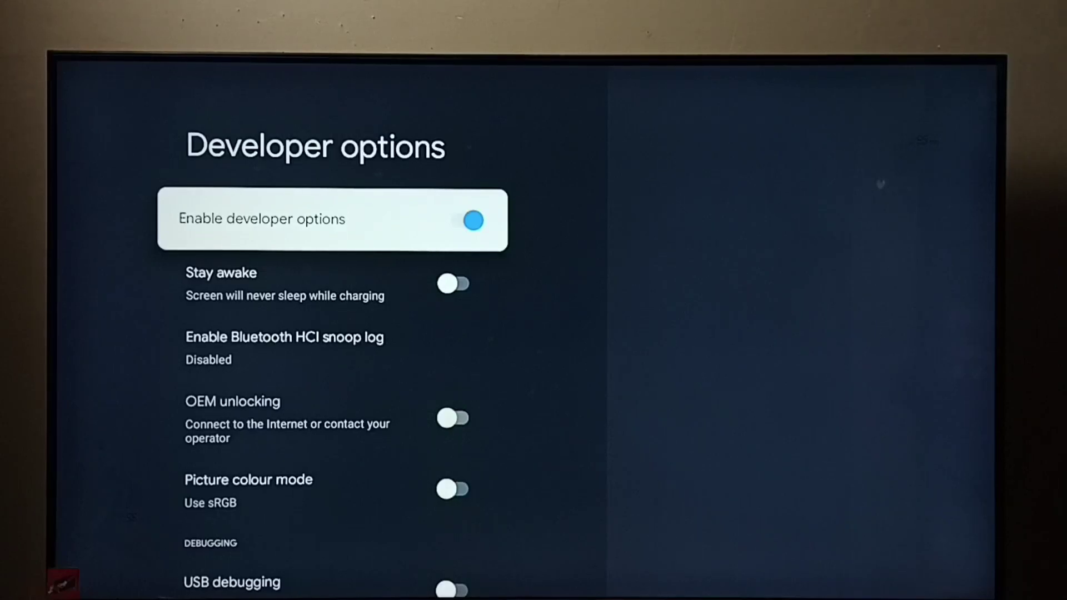
{"action": "key", "text": "Return"}
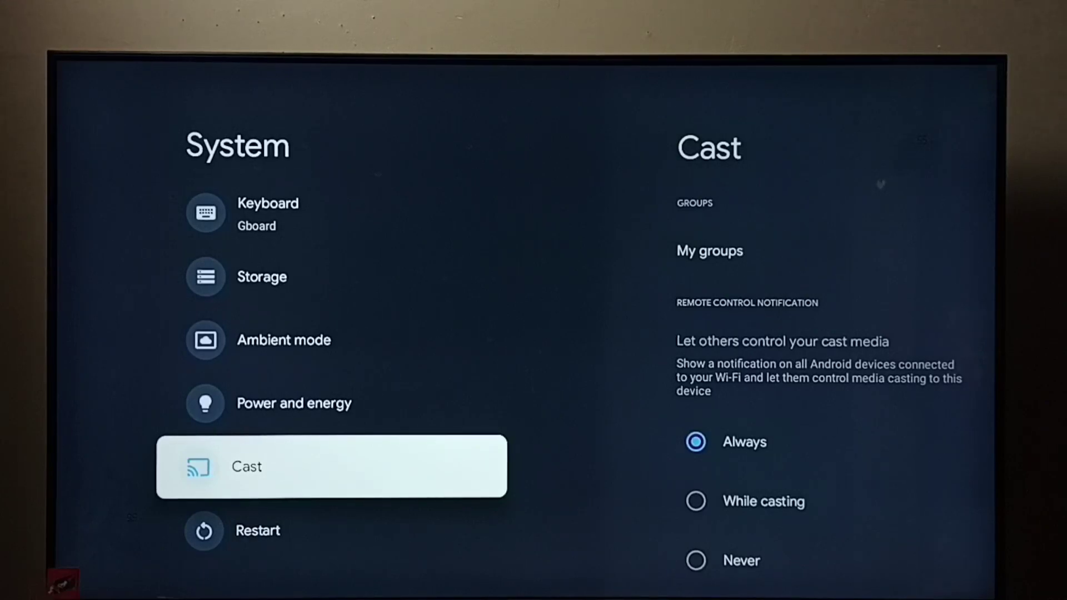
{"action": "key", "text": "Down"}
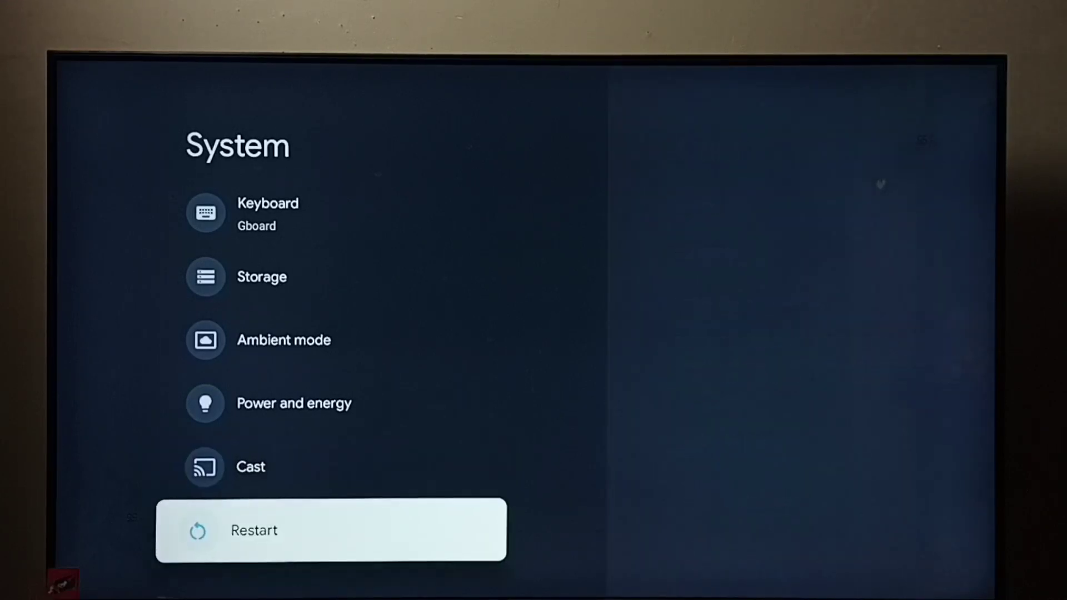
{"action": "key", "text": "Up"}
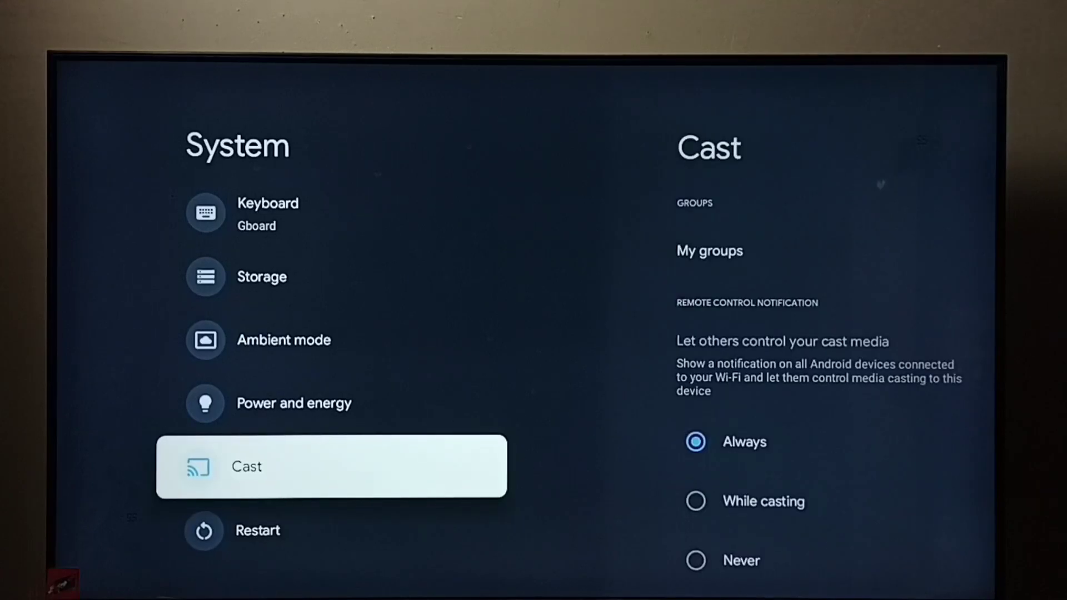